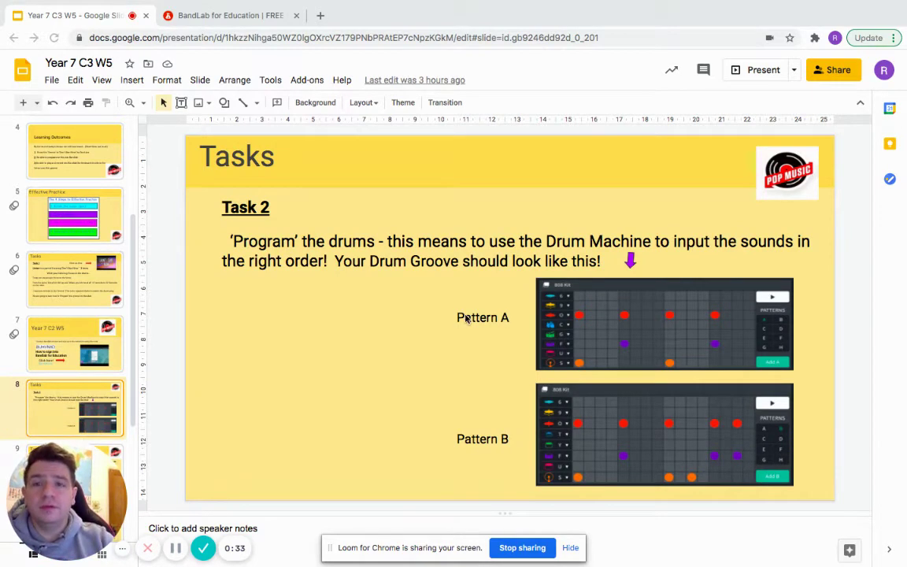
- Leave the Task 2 drum-groove slide for the BandLab mix editor's New Track chooser
{"action": "left_click", "coordinate": [231, 17]}
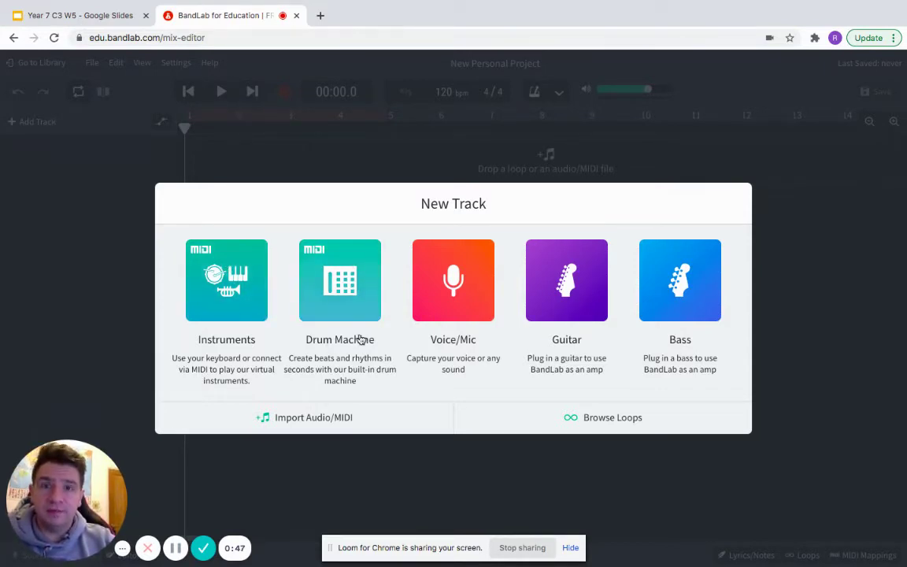
- Add a Drum Machine track with the 808 Kit, then return to the Task 2 slide
{"action": "left_click", "coordinate": [345, 282]}
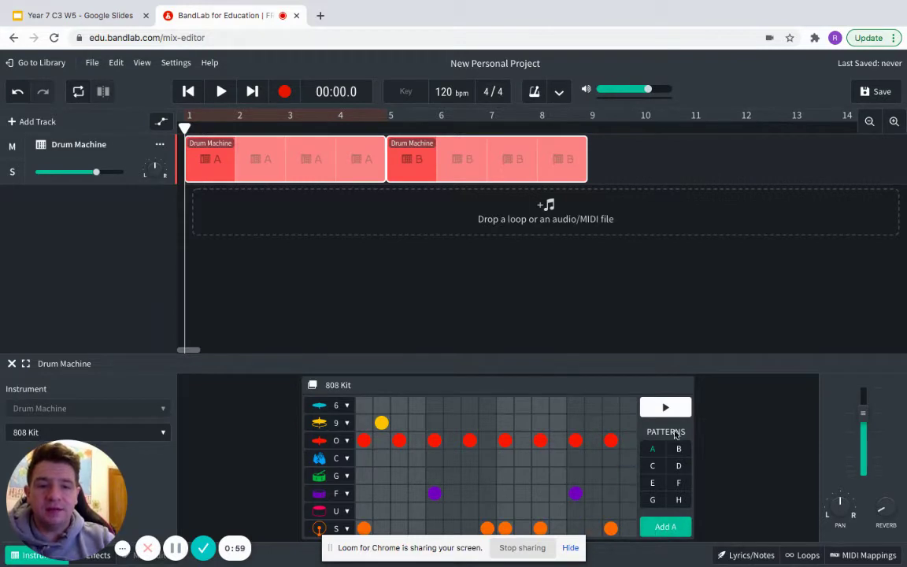
{"action": "left_click", "coordinate": [571, 549]}
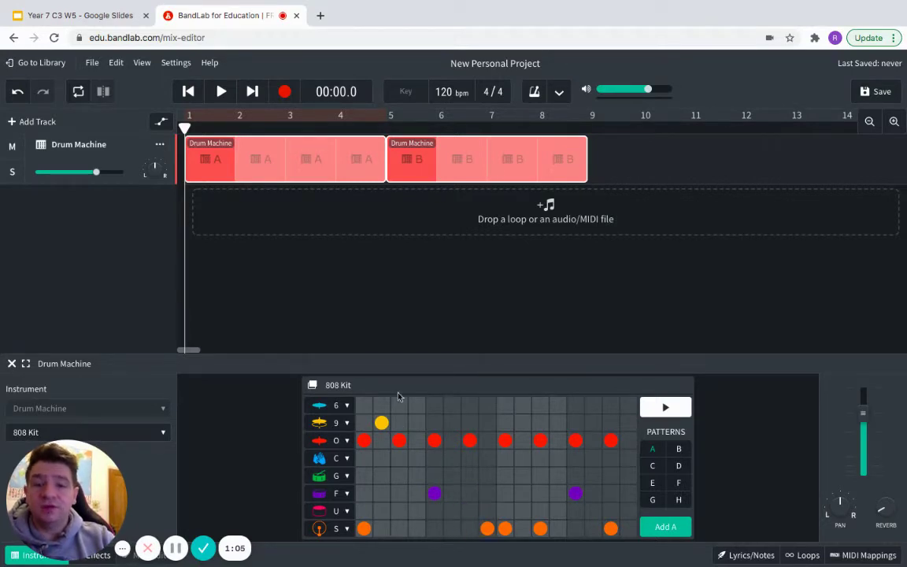
{"action": "left_click", "coordinate": [118, 16]}
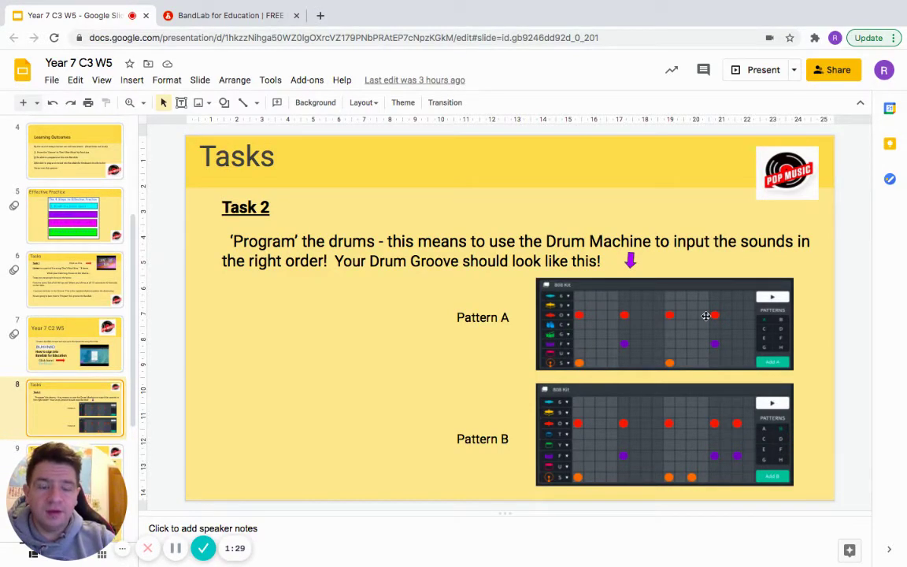
- After reviewing the Pattern A and B grooves, return to the BandLab drum machine
{"action": "left_click", "coordinate": [236, 16]}
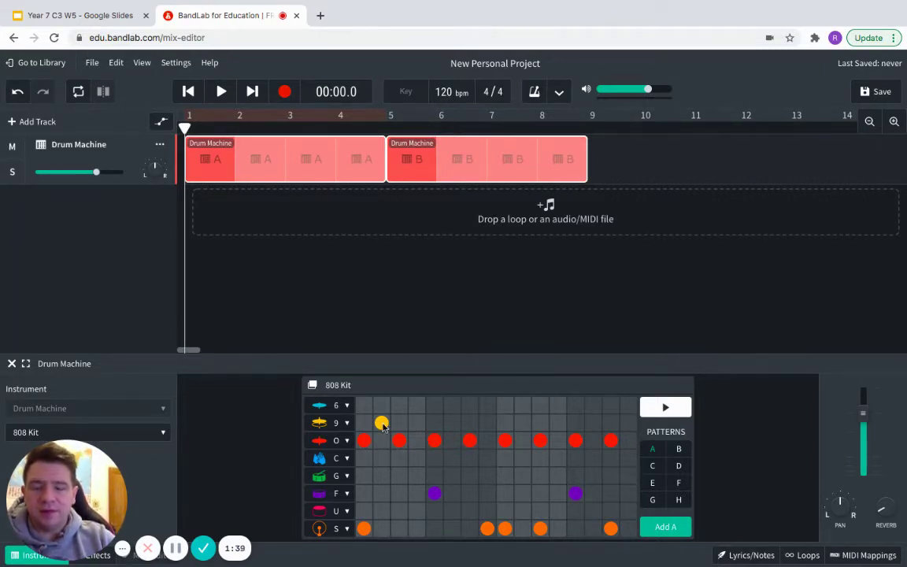
- Delete pattern A's yellow row-9 note at step 2 and its O-row hits at steps 3, 7 and 11
{"action": "left_click", "coordinate": [381, 424]}
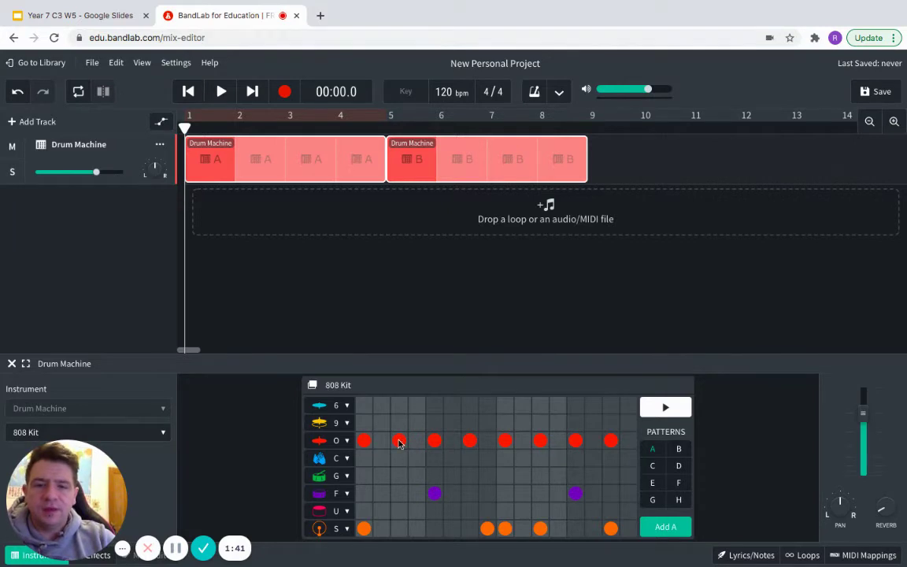
{"action": "left_click", "coordinate": [400, 441]}
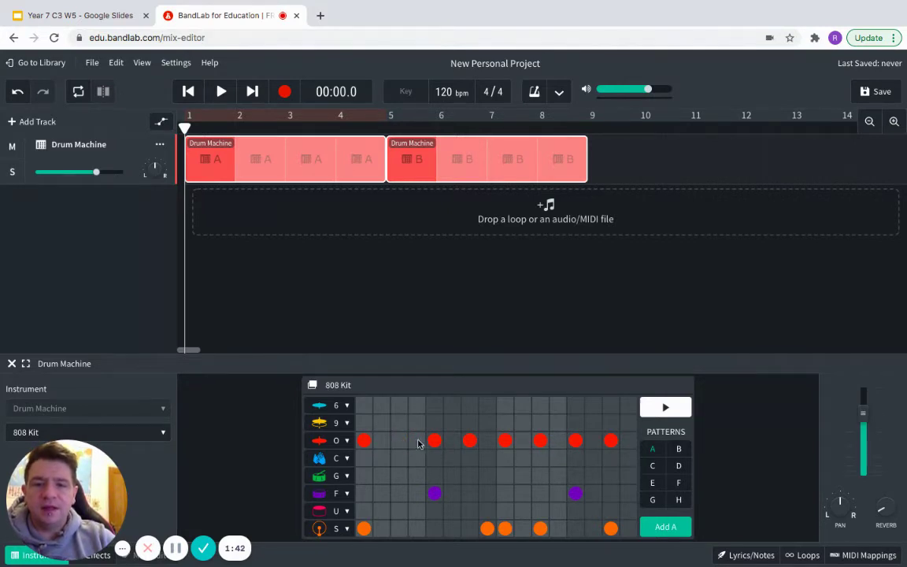
{"action": "left_click", "coordinate": [470, 441]}
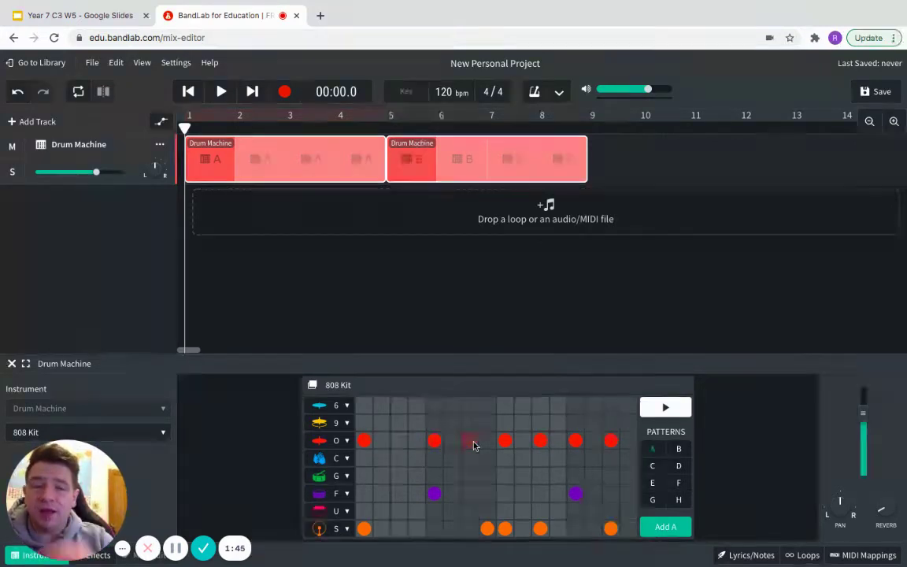
{"action": "left_click", "coordinate": [543, 441]}
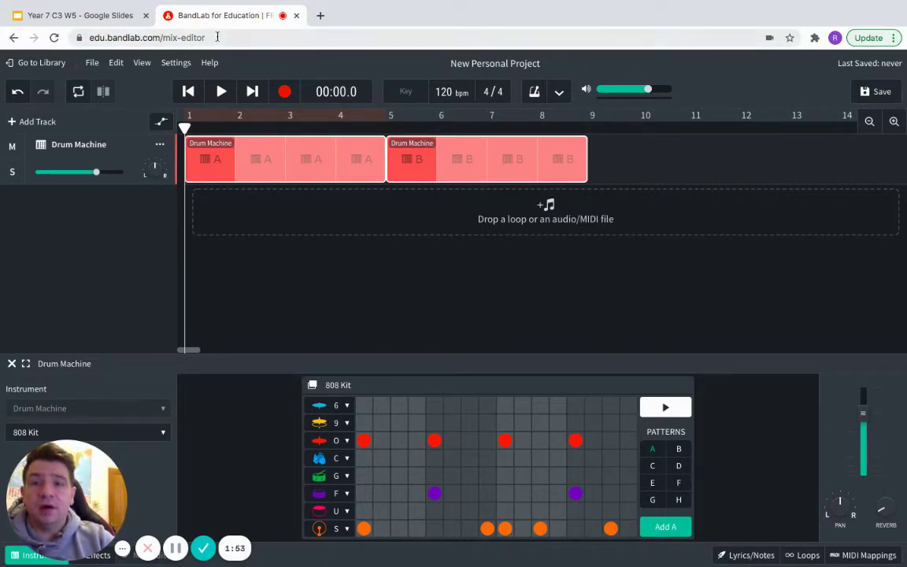
{"action": "left_click", "coordinate": [86, 15]}
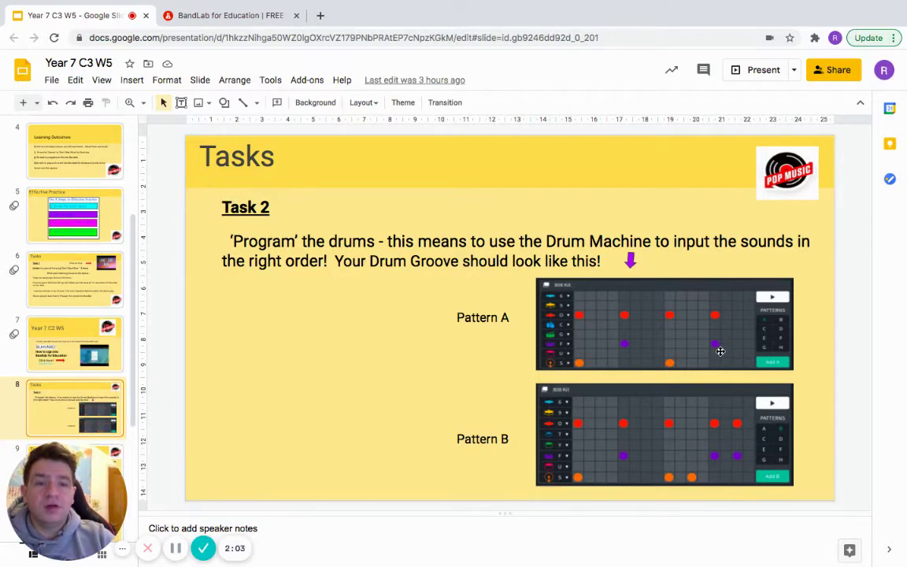
- Compare the BandLab pattern A with the slide's Pattern A groove
{"action": "left_click", "coordinate": [244, 17]}
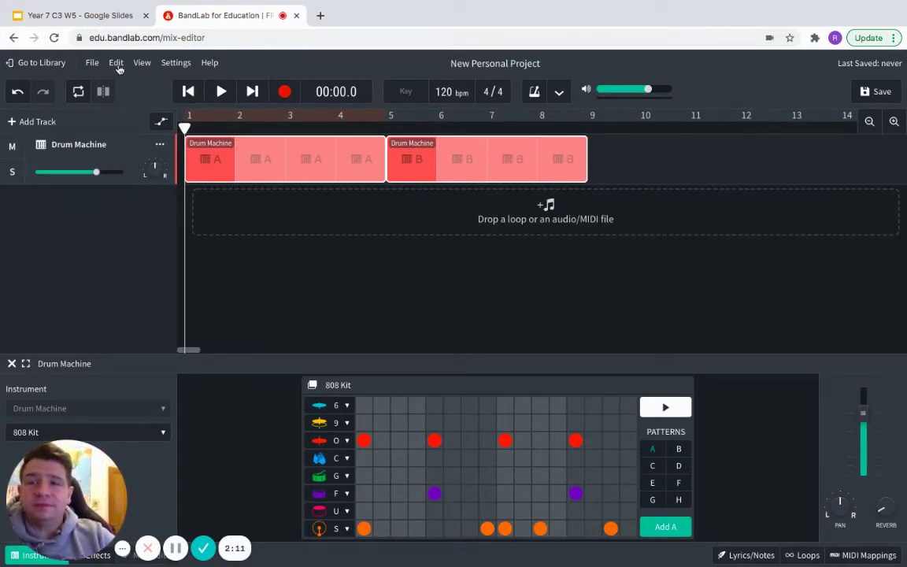
{"action": "left_click", "coordinate": [87, 22]}
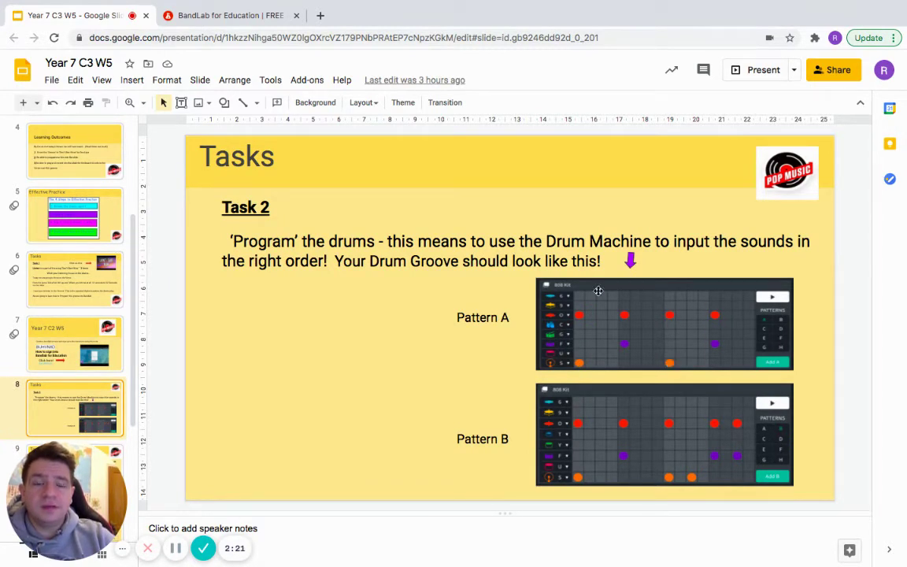
- Remove pattern A's S-row hits at steps 8, 11 and 15, leaving steps 1 and 9
{"action": "left_click", "coordinate": [239, 13]}
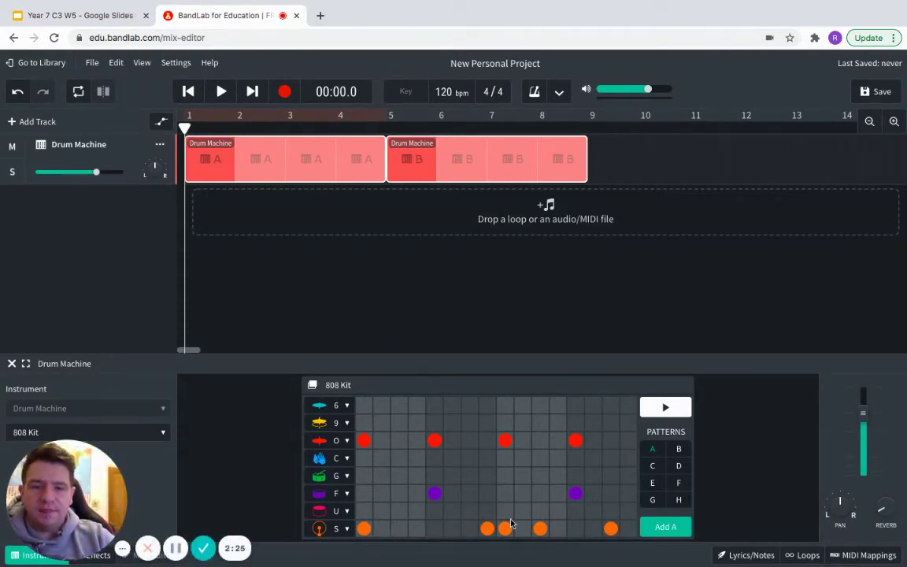
{"action": "left_click", "coordinate": [487, 528]}
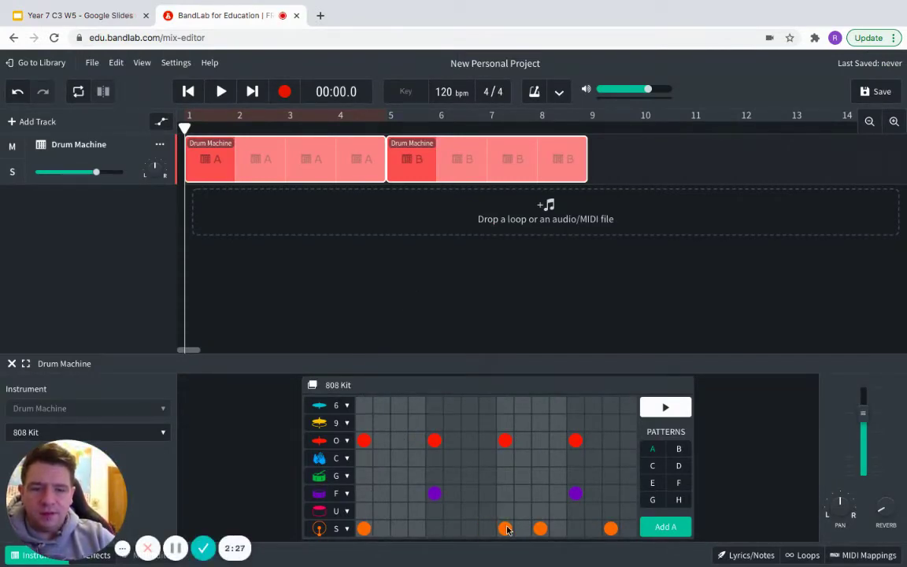
{"action": "left_click", "coordinate": [541, 528]}
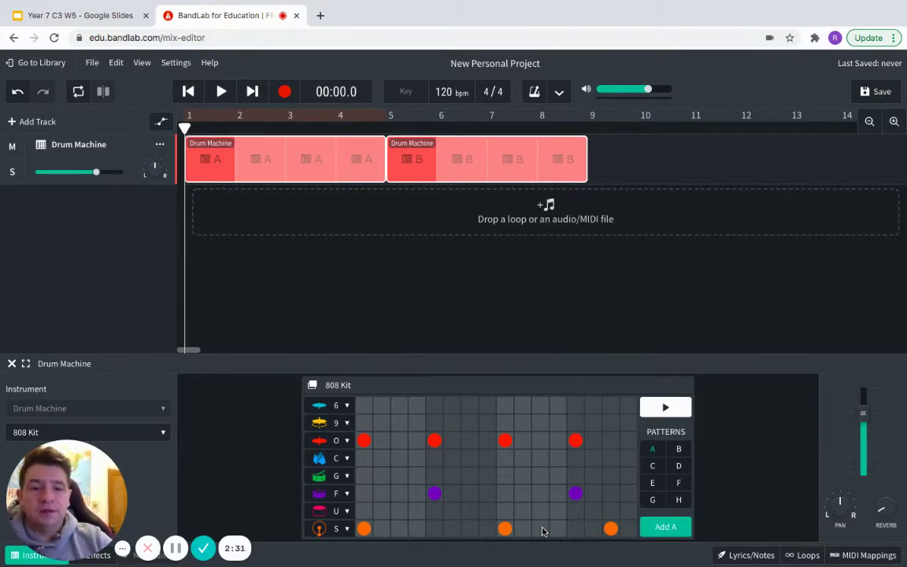
{"action": "left_click", "coordinate": [612, 529]}
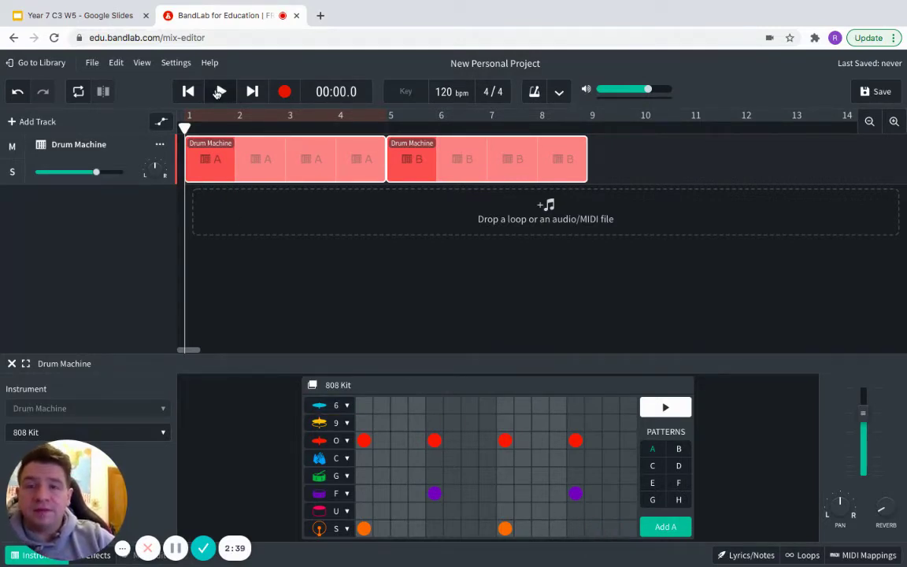
- Play pattern A's groove, stop it, and return the playhead to the start
{"action": "left_click", "coordinate": [220, 93]}
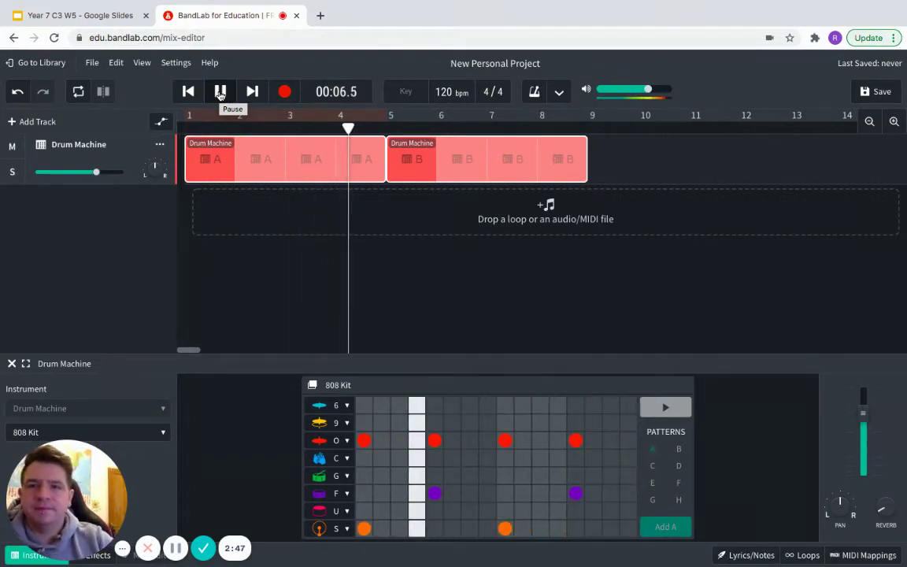
{"action": "left_click", "coordinate": [221, 91]}
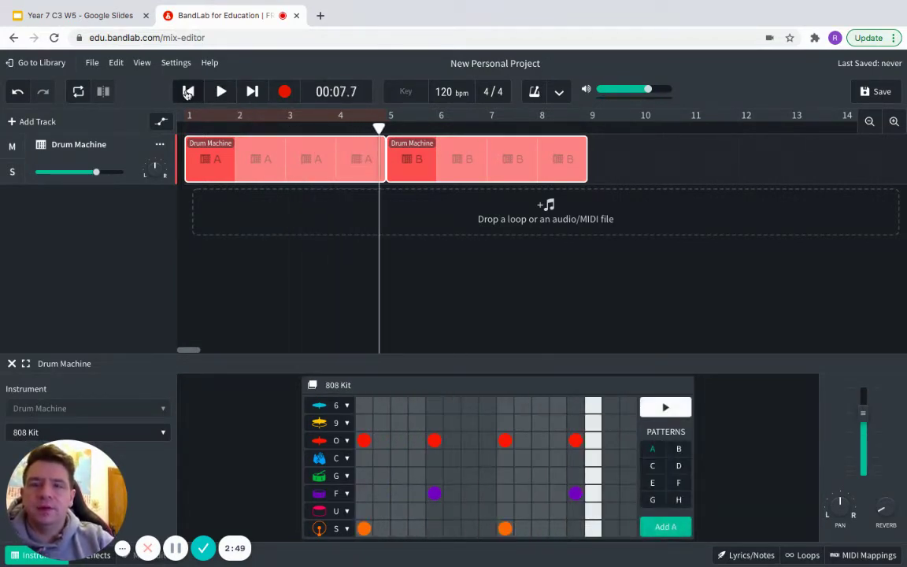
{"action": "left_click", "coordinate": [190, 91]}
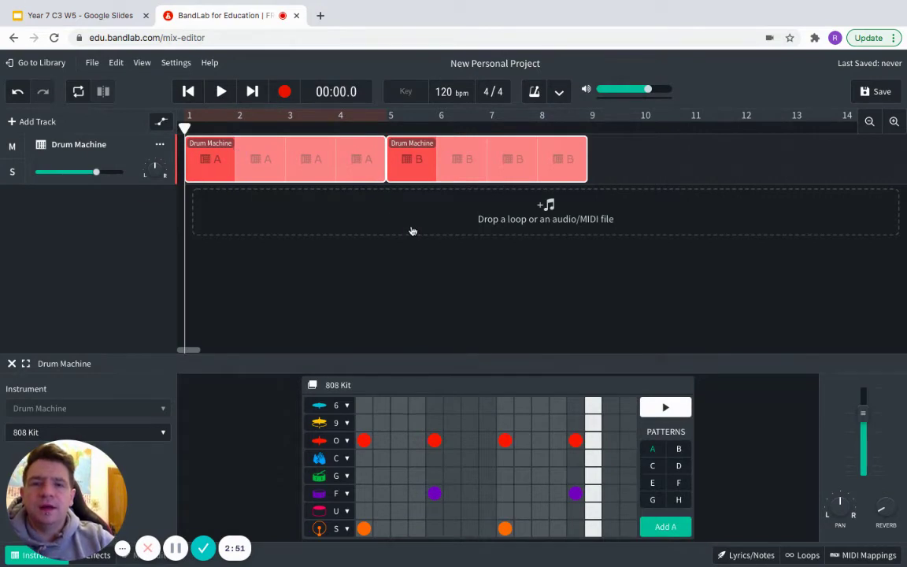
- Dismiss the file-open dialog, open pattern B, and compare it with the slide's Pattern B
{"action": "left_click", "coordinate": [411, 231]}
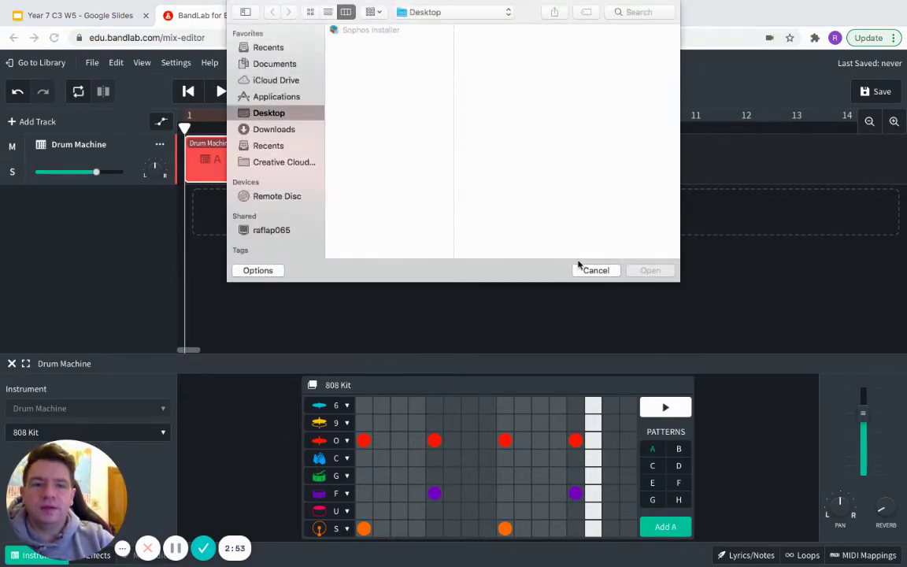
{"action": "left_click", "coordinate": [593, 270]}
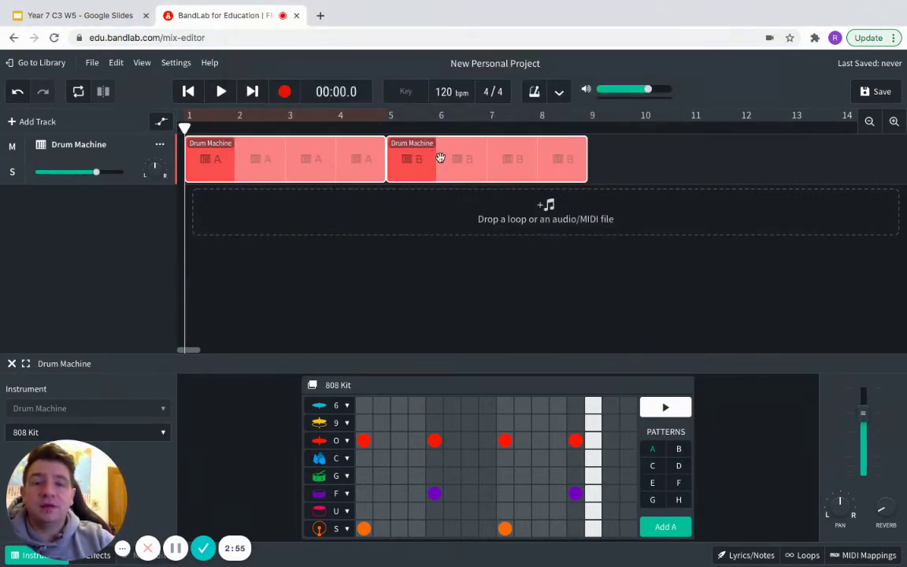
{"action": "left_click", "coordinate": [440, 159]}
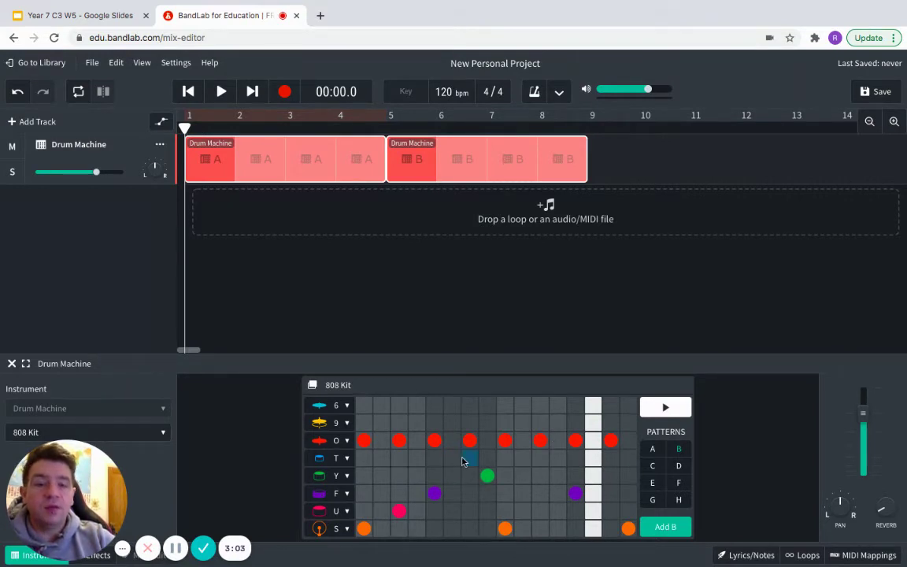
{"action": "left_click", "coordinate": [110, 17]}
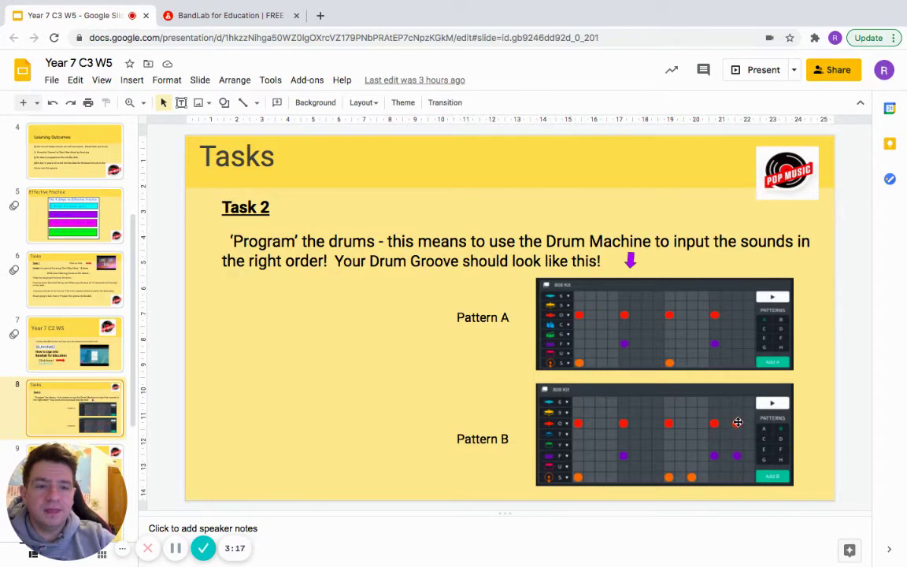
{"action": "left_click", "coordinate": [246, 19]}
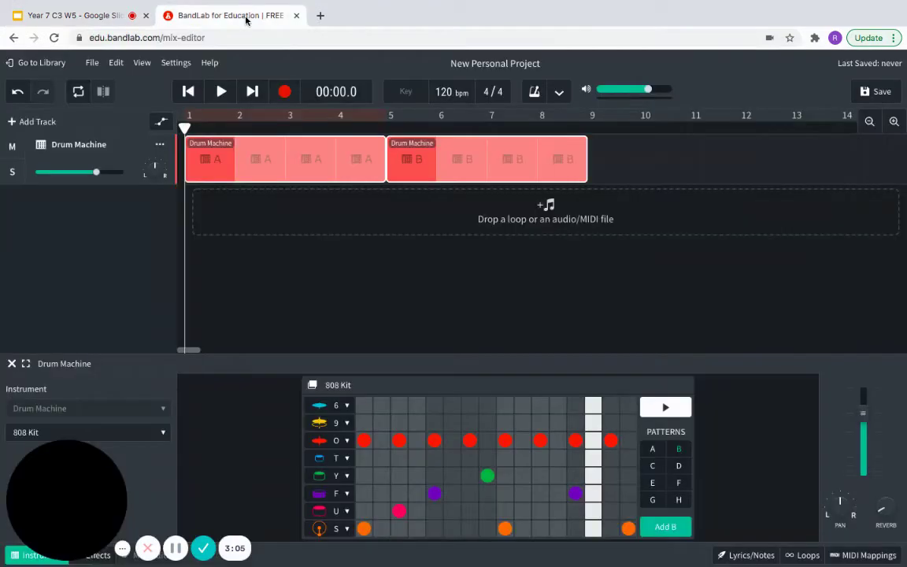
- Remove pattern B's extra O-row hits at steps 3 and 7 and its green Y-row hit
{"action": "left_click", "coordinate": [398, 441]}
{"action": "left_click", "coordinate": [471, 442]}
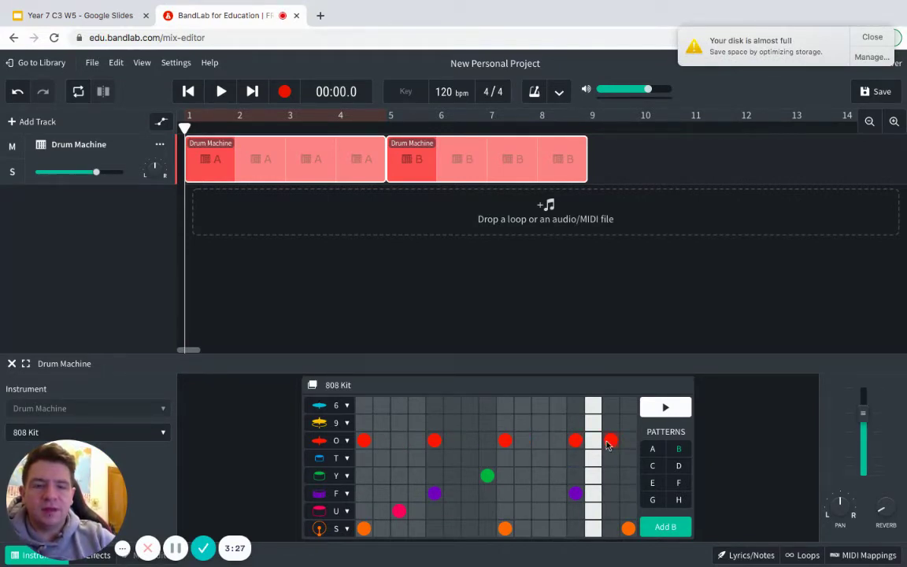
{"action": "left_click", "coordinate": [487, 477]}
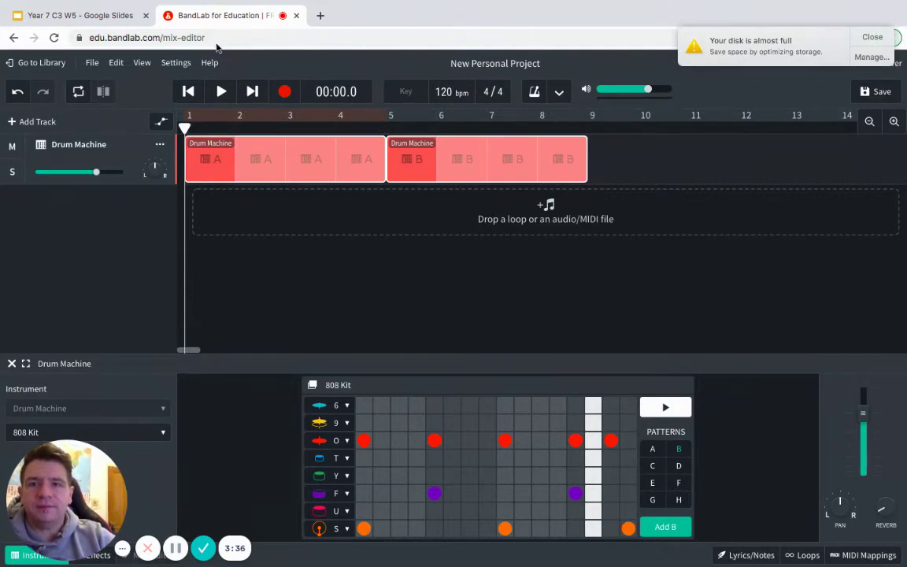
{"action": "left_click", "coordinate": [112, 22]}
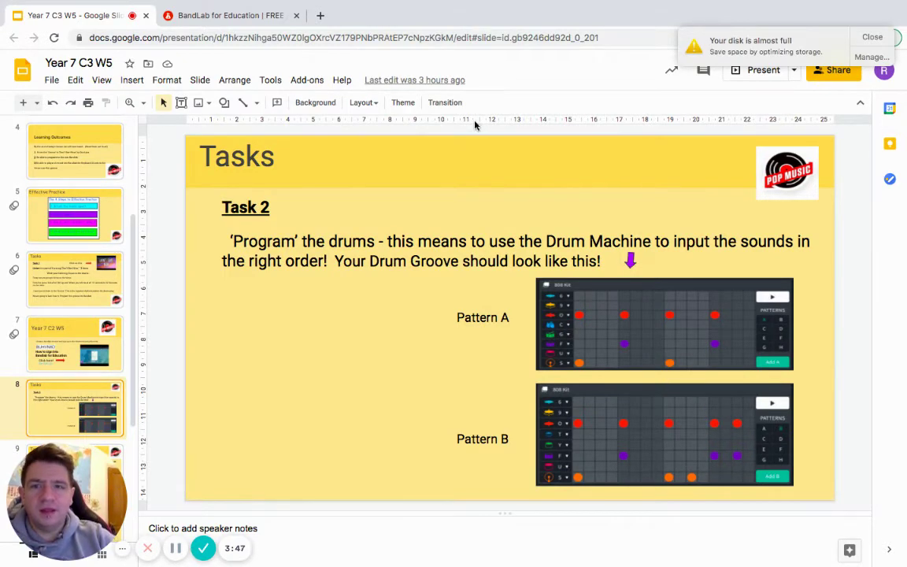
{"action": "left_click", "coordinate": [234, 15]}
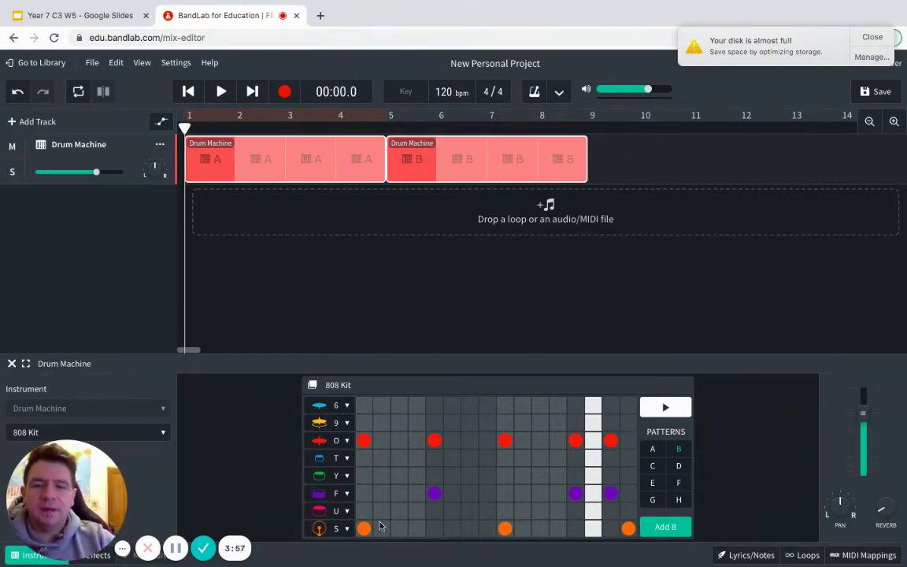
- Add a pattern B S-row hit at step 11 and clear the S-row hit on the last step
{"action": "left_click", "coordinate": [79, 15]}
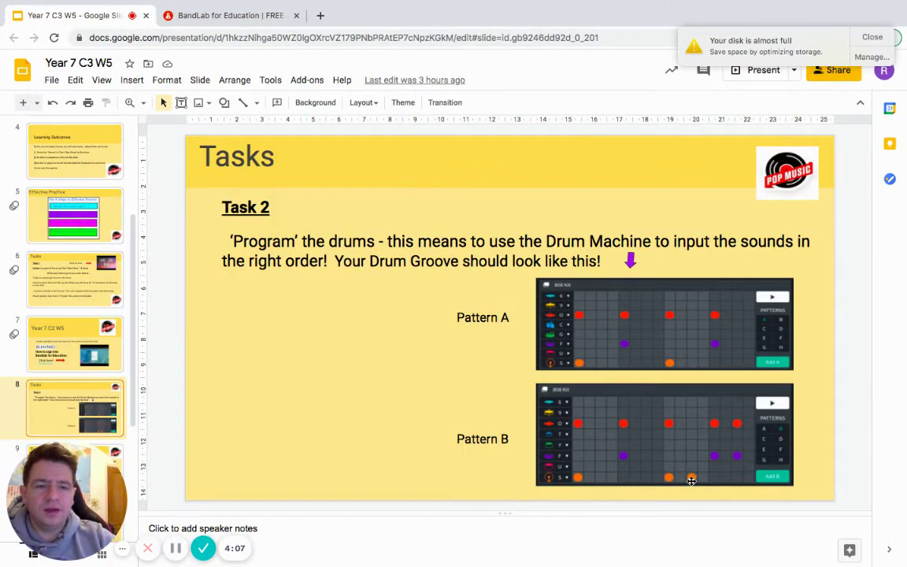
{"action": "left_click", "coordinate": [244, 16]}
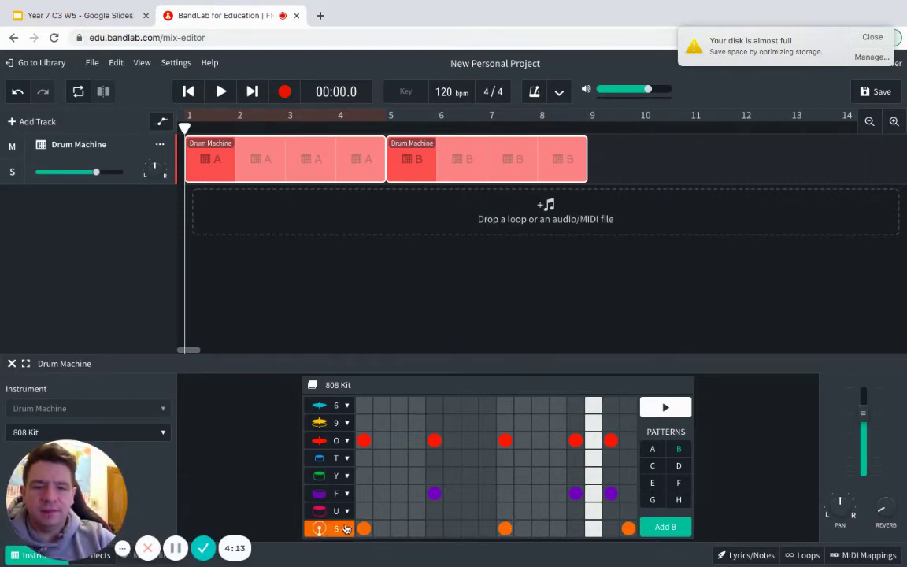
{"action": "left_click", "coordinate": [541, 529]}
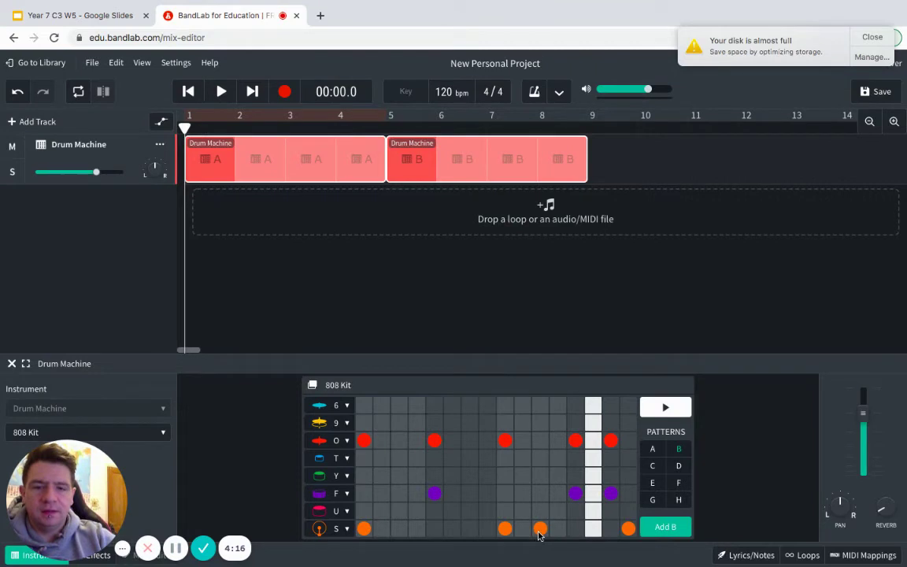
{"action": "left_click", "coordinate": [630, 530]}
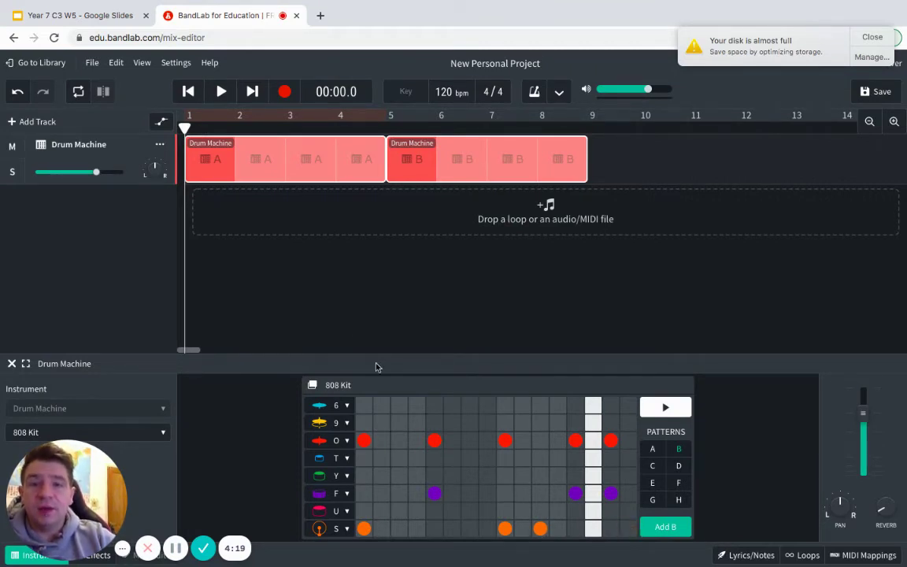
{"action": "left_click_drag", "start_coordinate": [186, 130], "coordinate": [386, 245]}
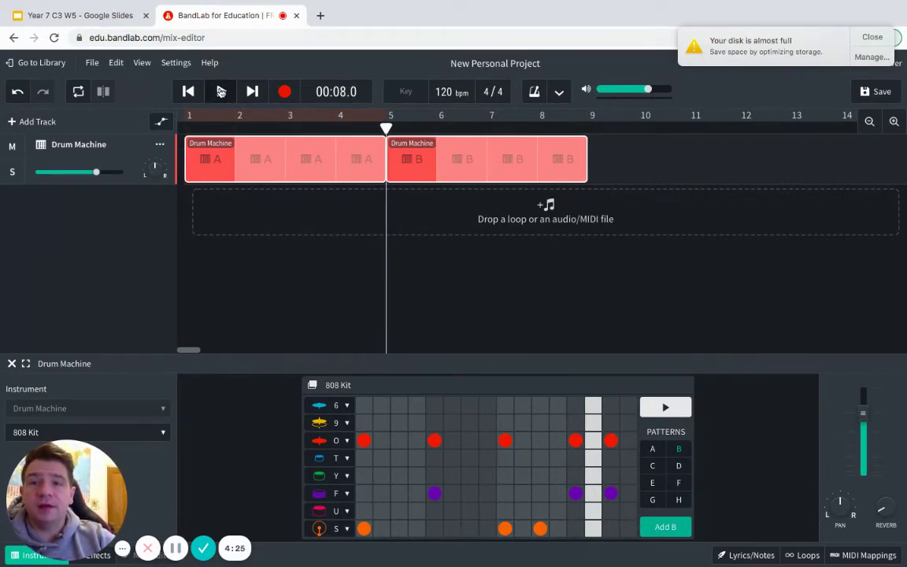
{"action": "left_click", "coordinate": [222, 92]}
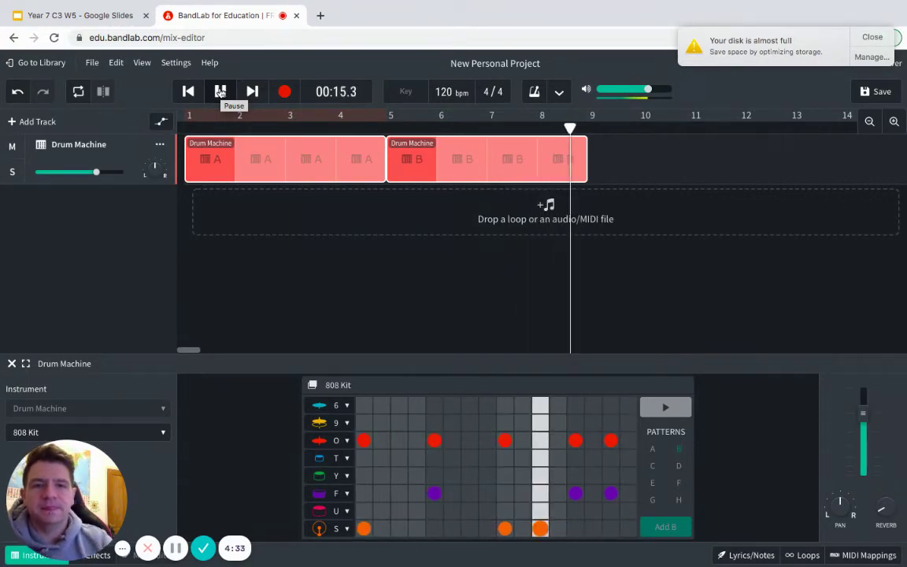
{"action": "left_click", "coordinate": [221, 92]}
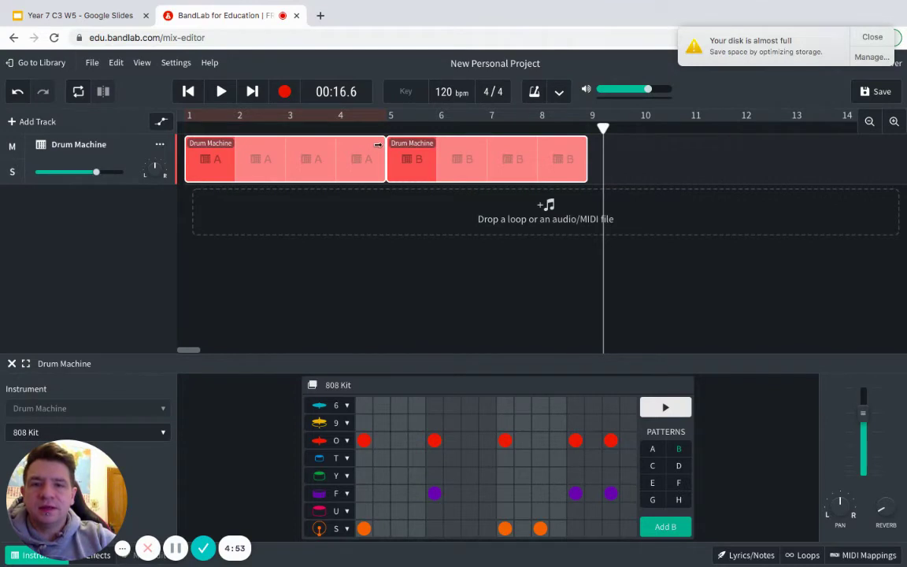
- Trim pattern A to three bars and B to one bar, then start B at bar 4
{"action": "left_click_drag", "start_coordinate": [377, 144], "coordinate": [333, 131]}
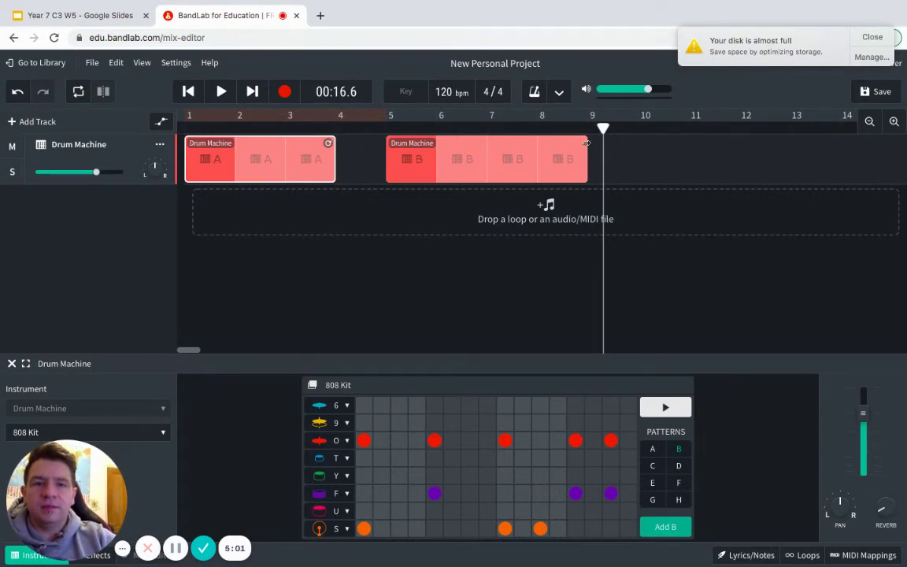
{"action": "left_click_drag", "start_coordinate": [587, 143], "coordinate": [431, 123]}
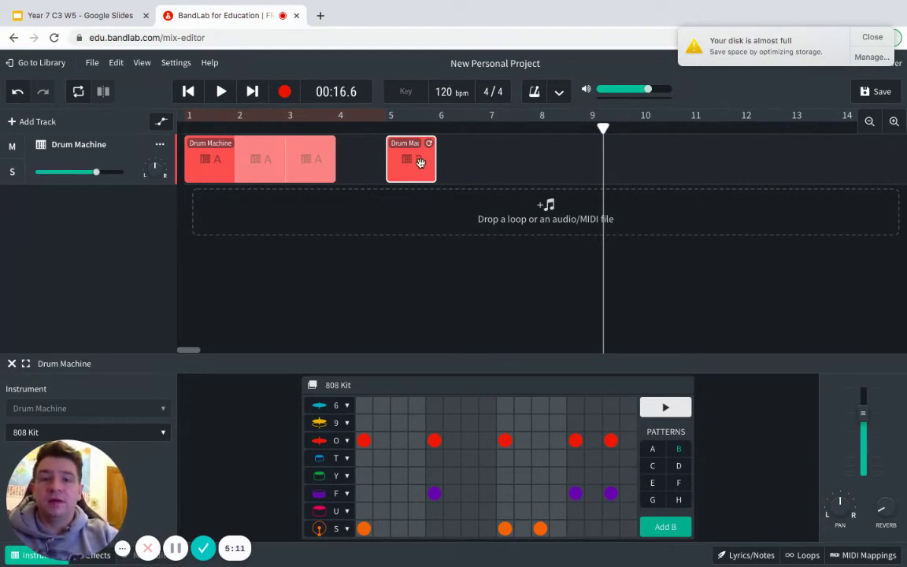
{"action": "left_click_drag", "start_coordinate": [419, 161], "coordinate": [372, 166]}
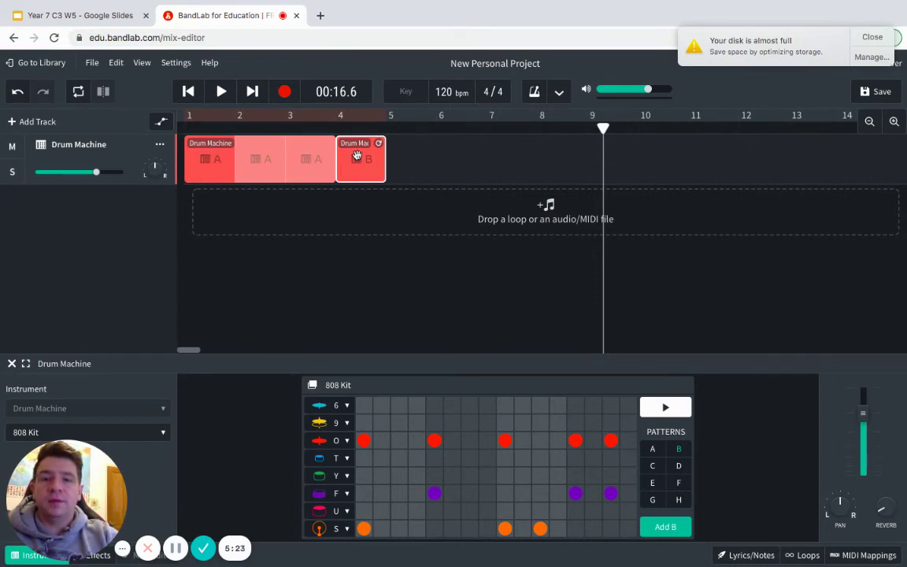
- Play the A-A-A-B section from the very beginning, stop it, and select the pattern A clip
{"action": "left_click", "coordinate": [189, 91]}
{"action": "left_click", "coordinate": [188, 92]}
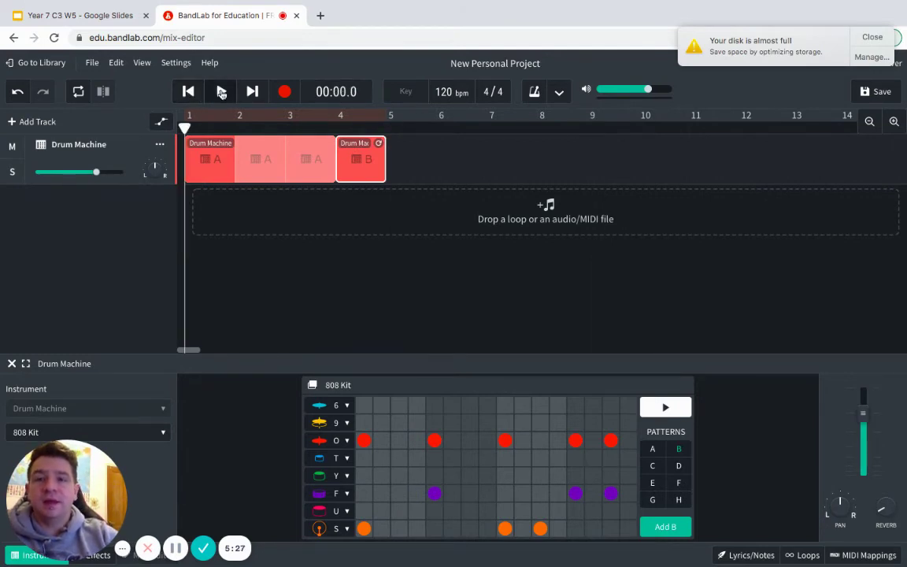
{"action": "left_click", "coordinate": [221, 92]}
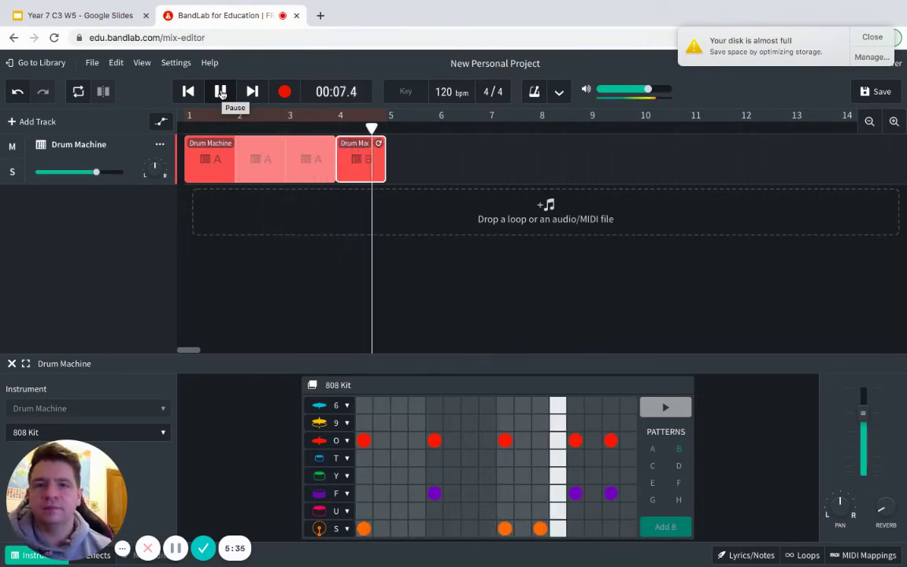
{"action": "left_click", "coordinate": [221, 93]}
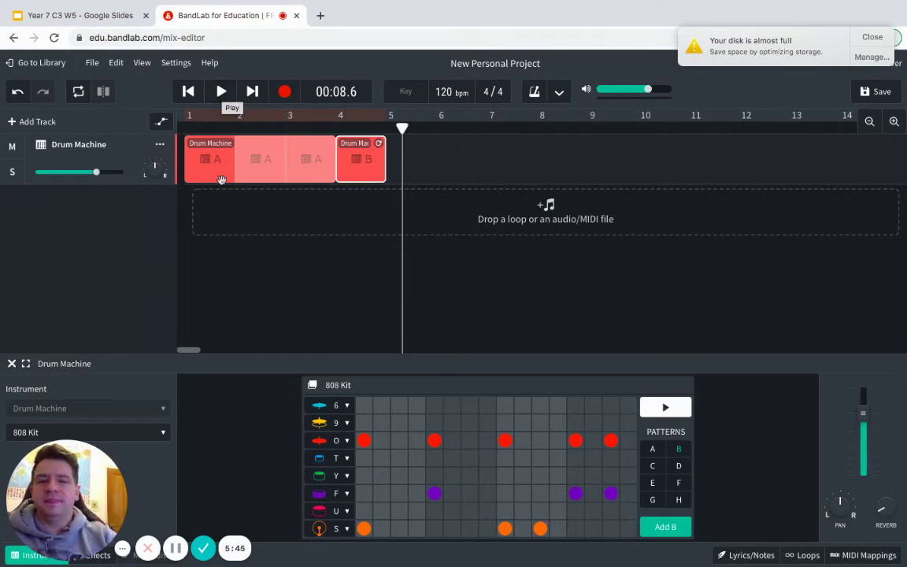
{"action": "left_click", "coordinate": [281, 161]}
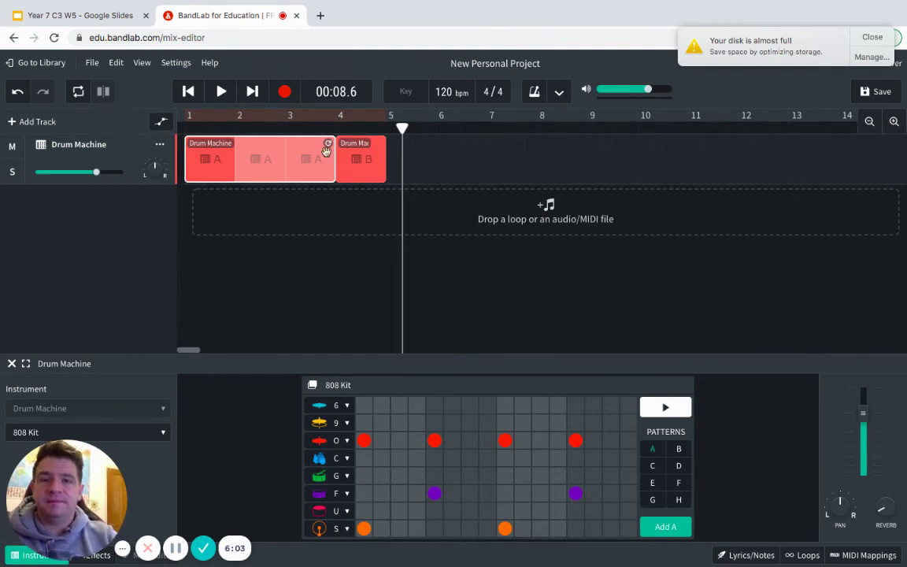
- Place the playhead at bar 5 and copy the A and B clips after bar 4 for eight bars
{"action": "mouse_move", "coordinate": [402, 128]}
{"action": "left_mouse_down"}
{"action": "mouse_move", "coordinate": [385, 128]}
{"action": "mouse_move", "coordinate": [464, 128]}
{"action": "mouse_move", "coordinate": [378, 127]}
{"action": "mouse_move", "coordinate": [440, 130]}
{"action": "mouse_move", "coordinate": [388, 127]}
{"action": "left_mouse_up"}
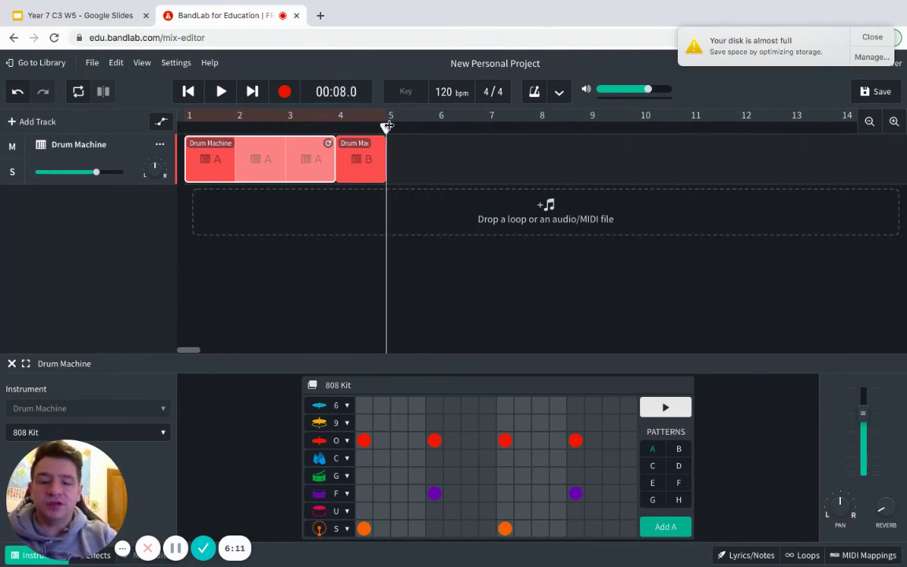
{"action": "key", "text": "ctrl+v"}
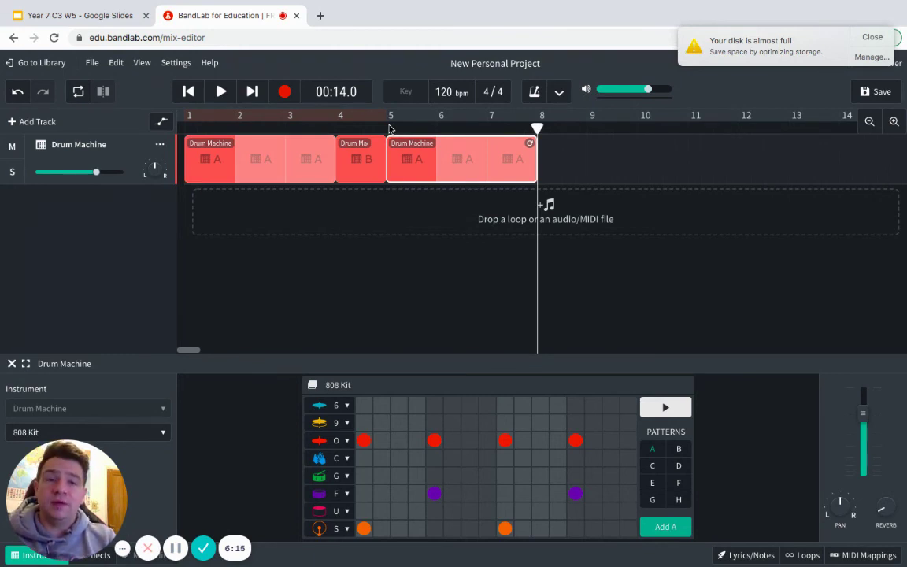
{"action": "left_click", "coordinate": [359, 162]}
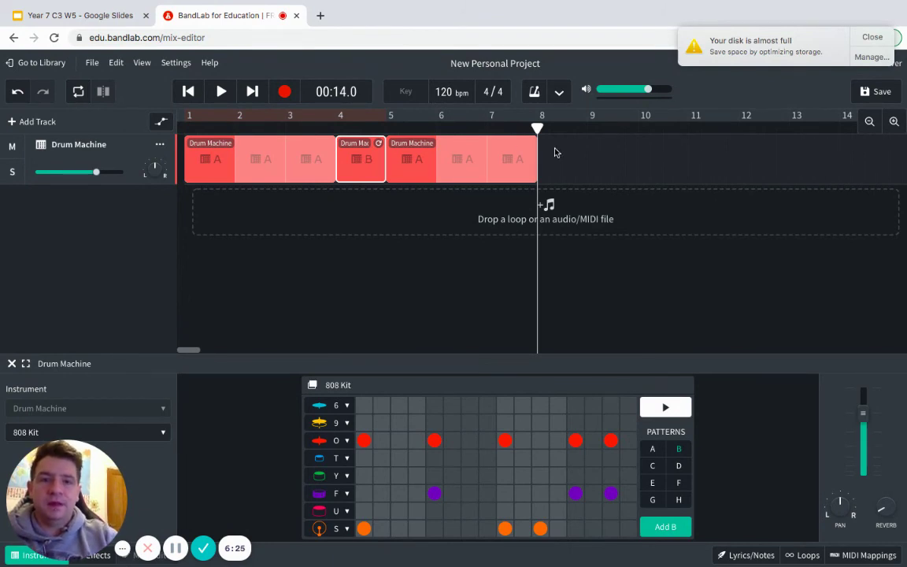
{"action": "key", "text": "ctrl+v"}
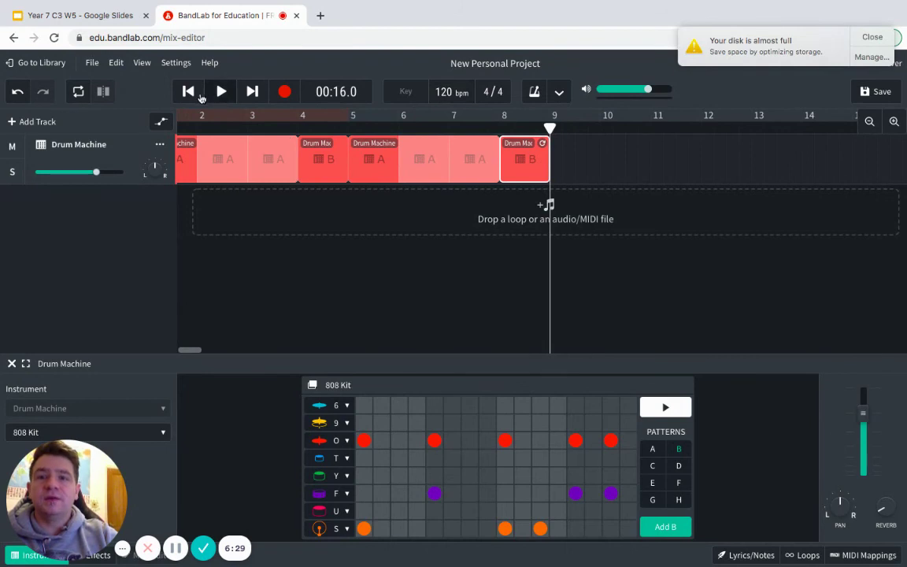
{"action": "left_click", "coordinate": [189, 92]}
{"action": "left_click", "coordinate": [221, 91]}
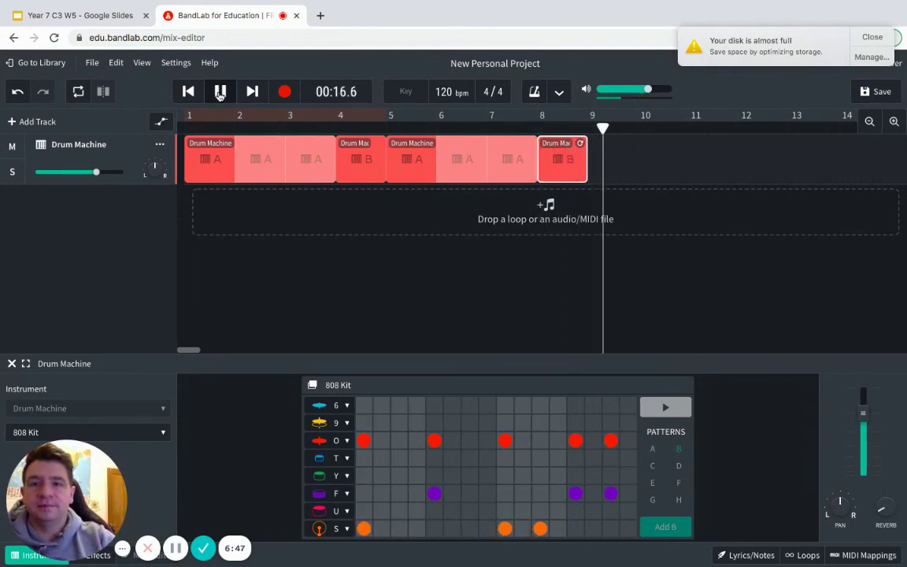
{"action": "left_click", "coordinate": [220, 93]}
{"action": "left_click", "coordinate": [193, 93]}
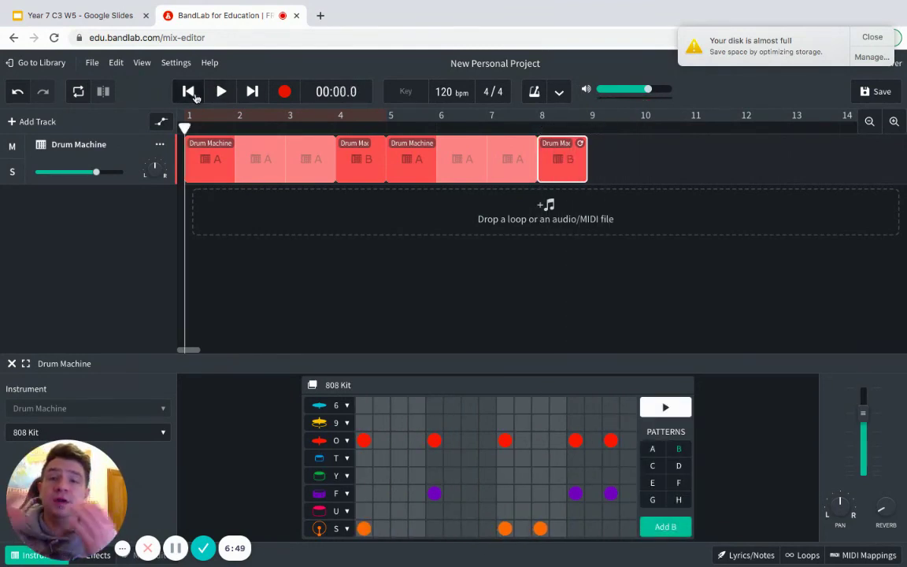